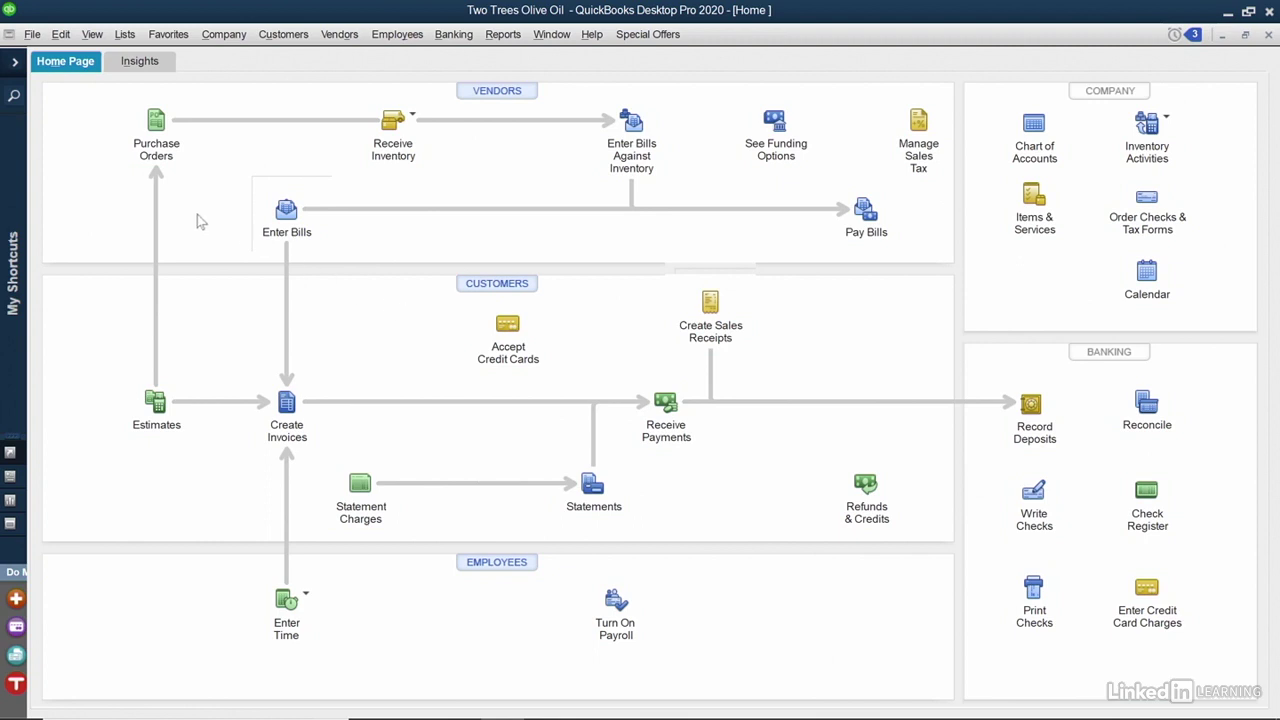
- Turn on progress invoicing in the company preferences for Jobs & Estimates and accept closing all open windows
click(62, 34)
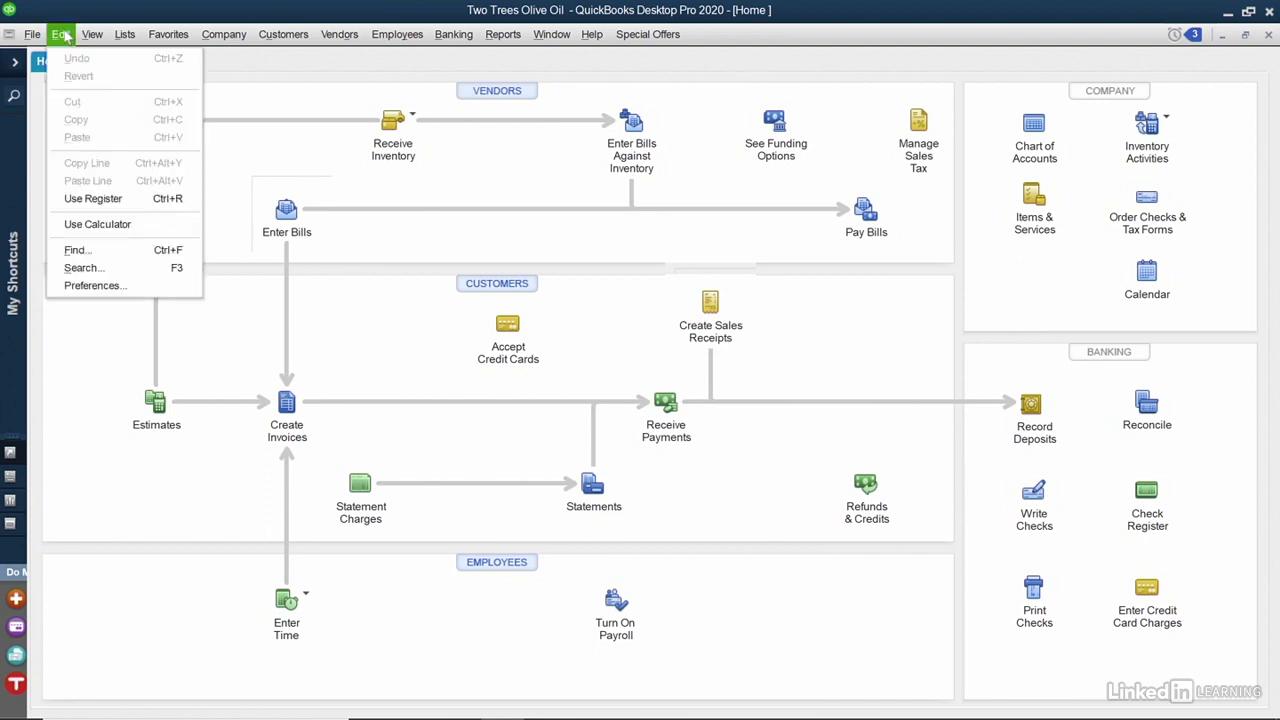
click(72, 287)
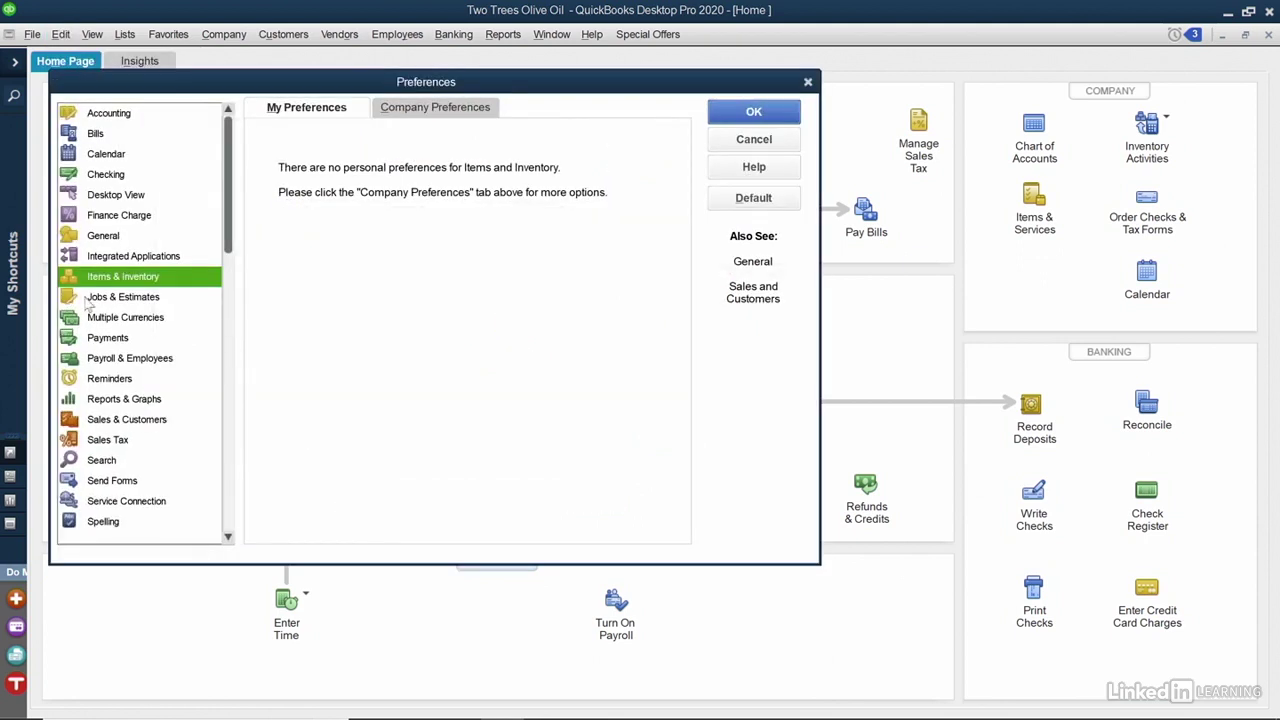
click(88, 304)
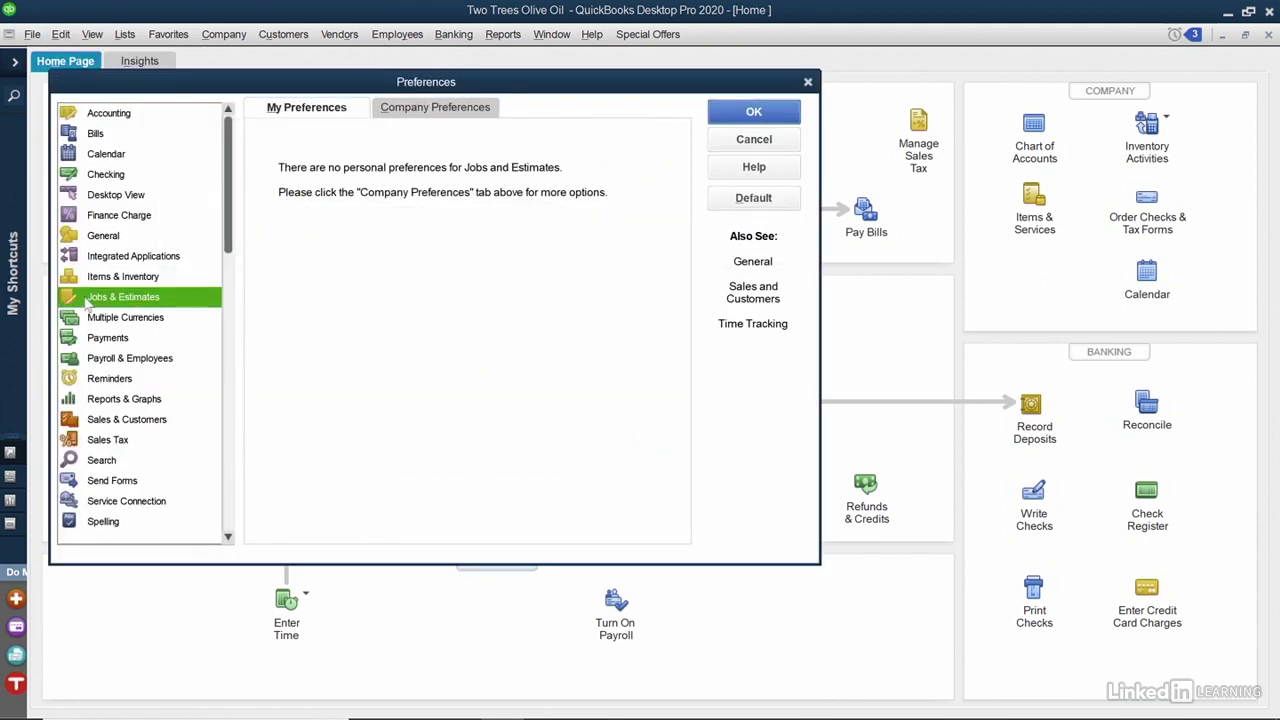
click(446, 112)
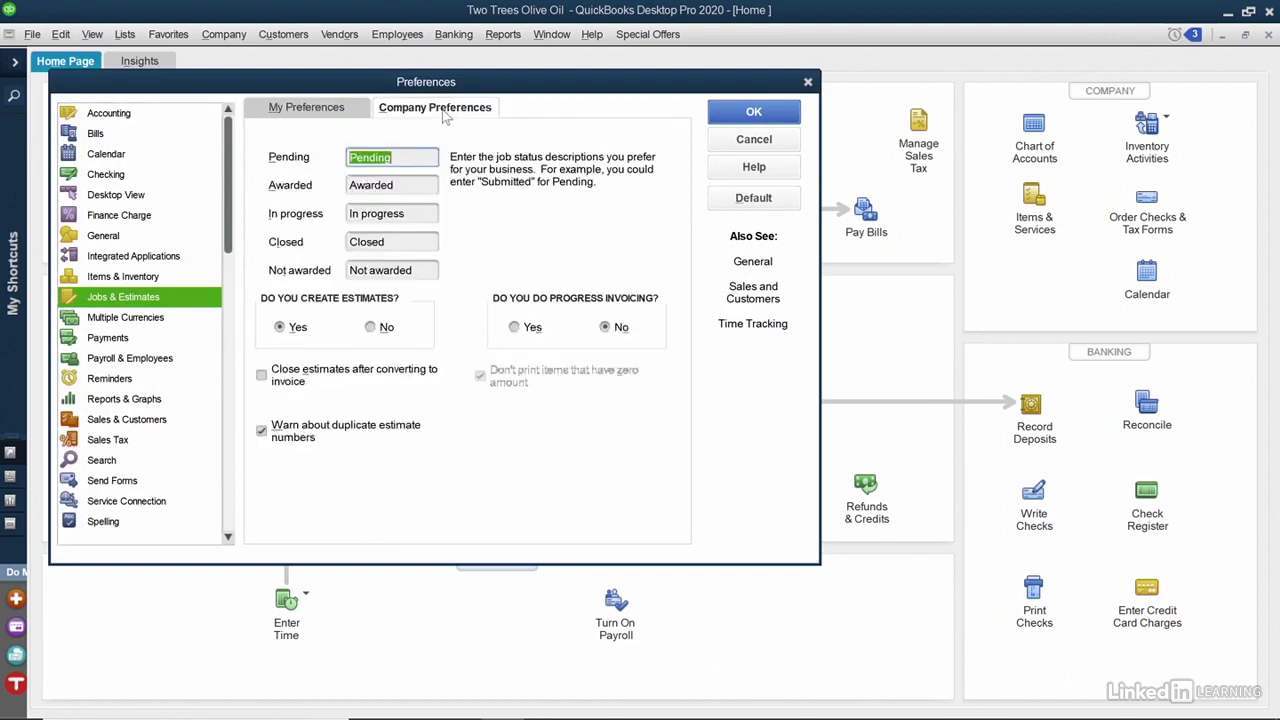
click(530, 327)
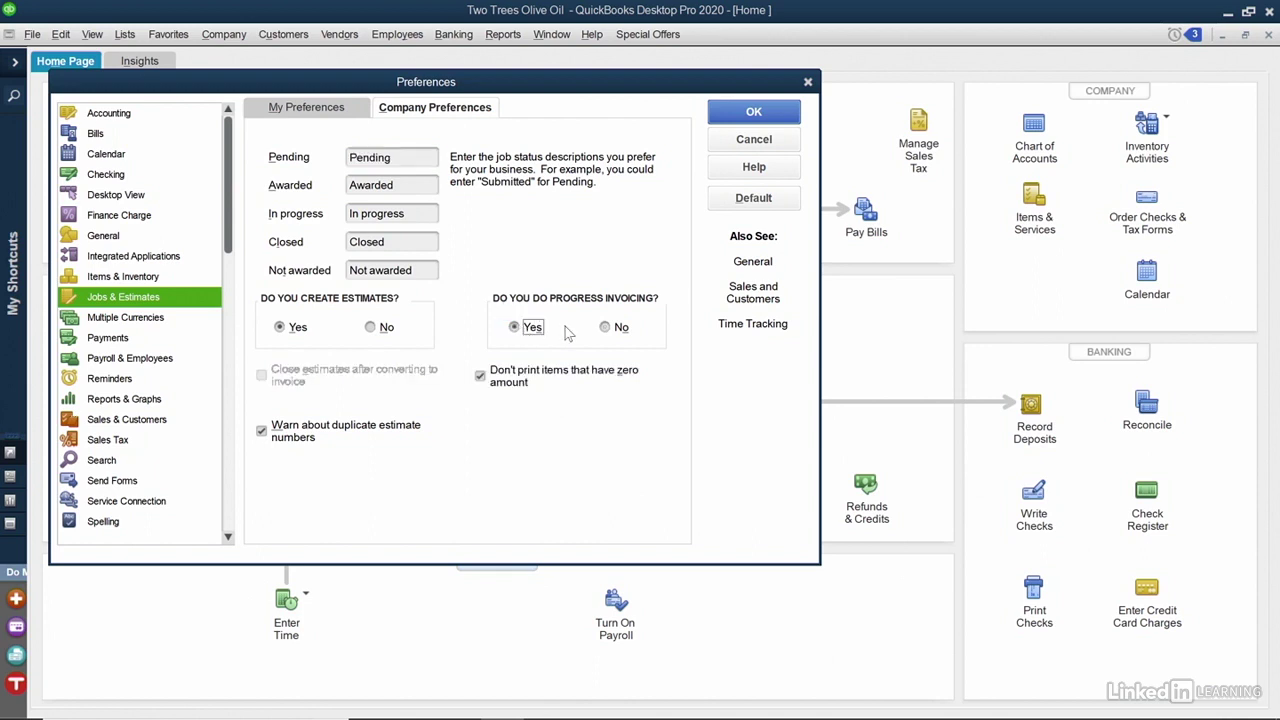
click(771, 115)
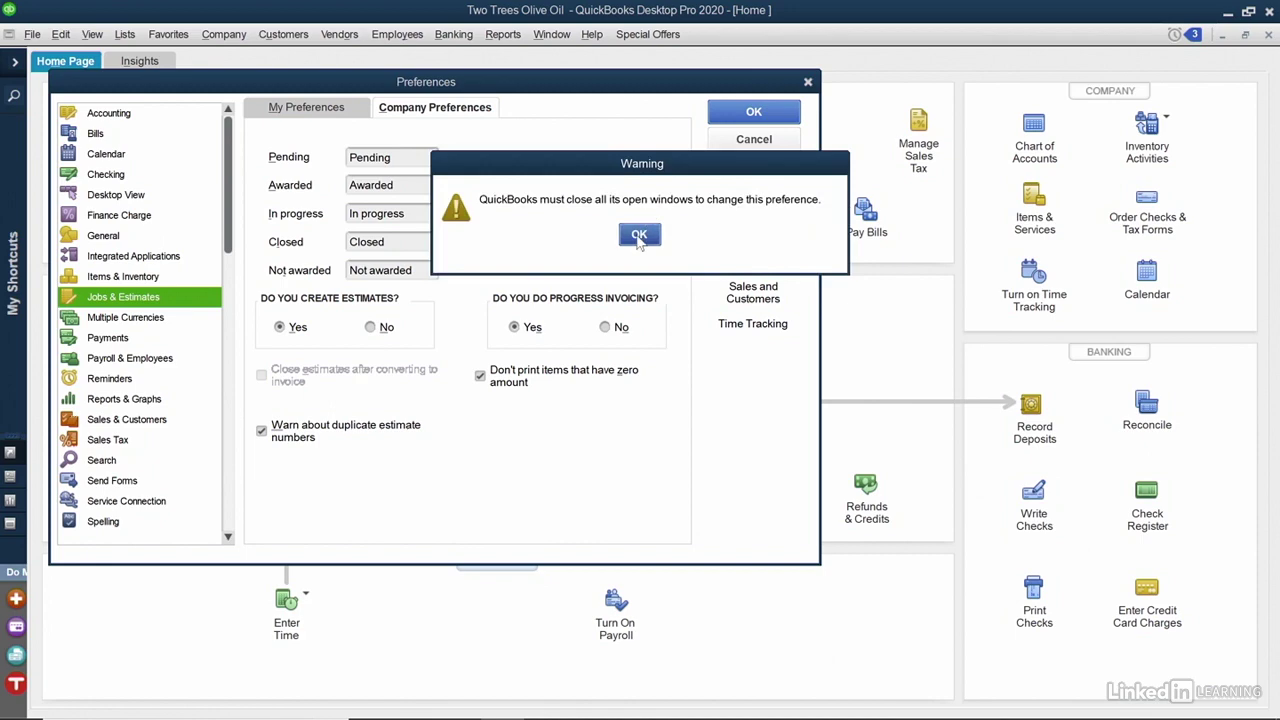
click(638, 237)
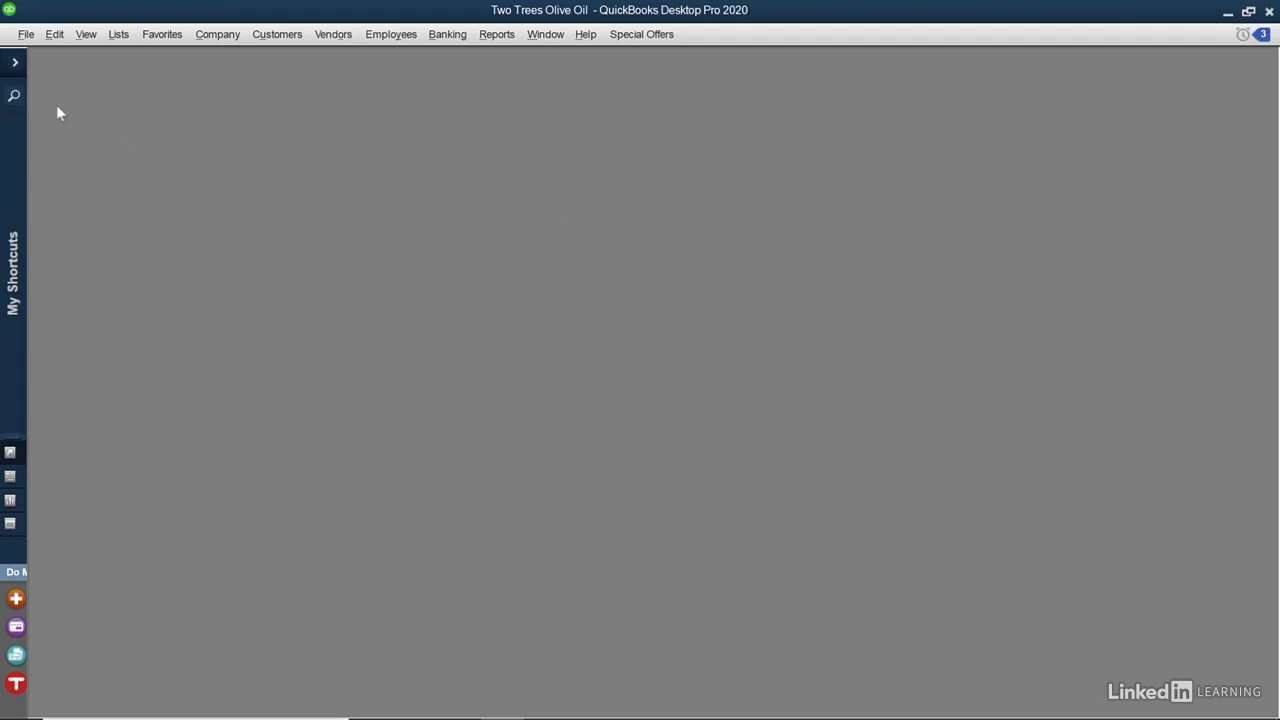
- Reopen the Home page from the shortcuts, maximize it, and collapse the shortcuts sidebar
click(15, 62)
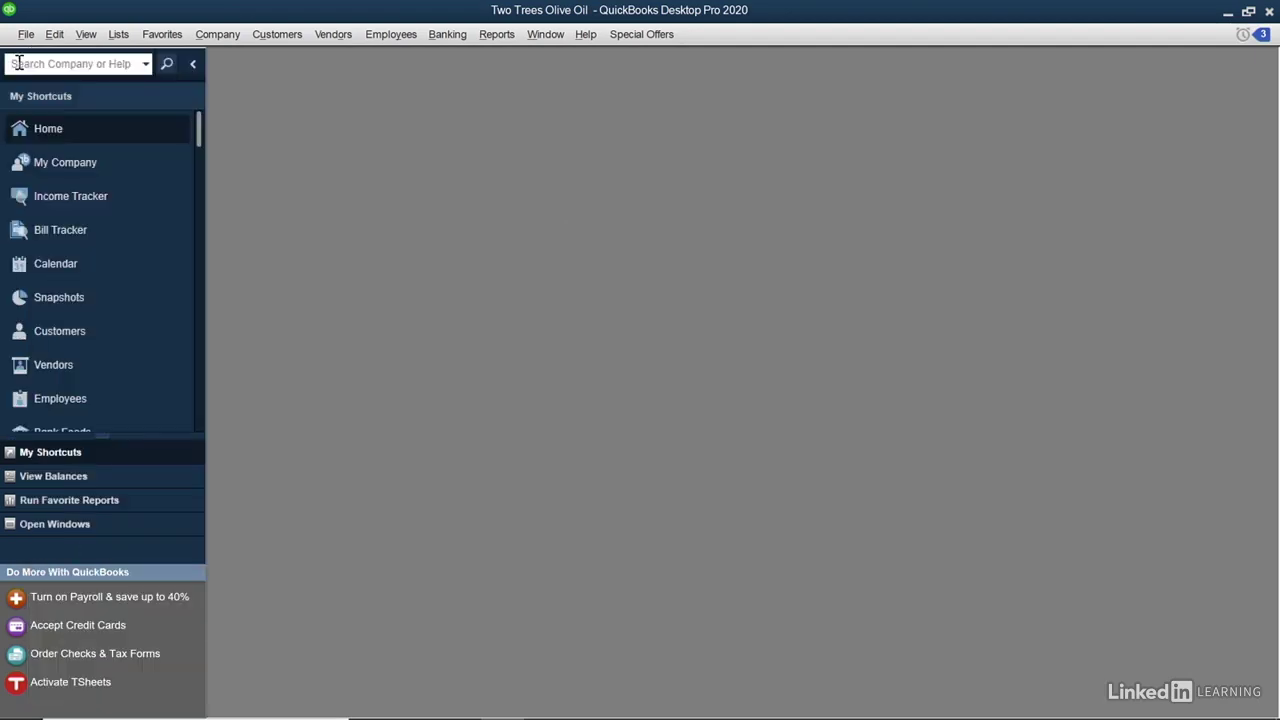
click(42, 119)
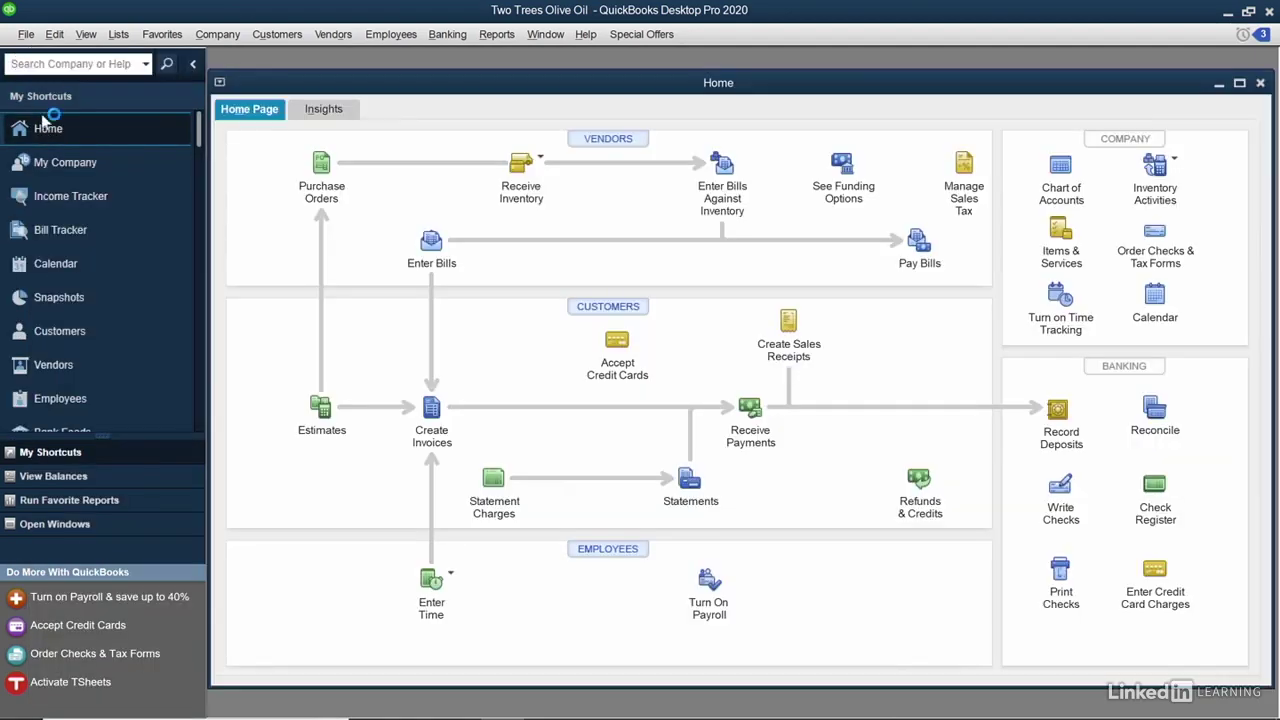
click(1239, 83)
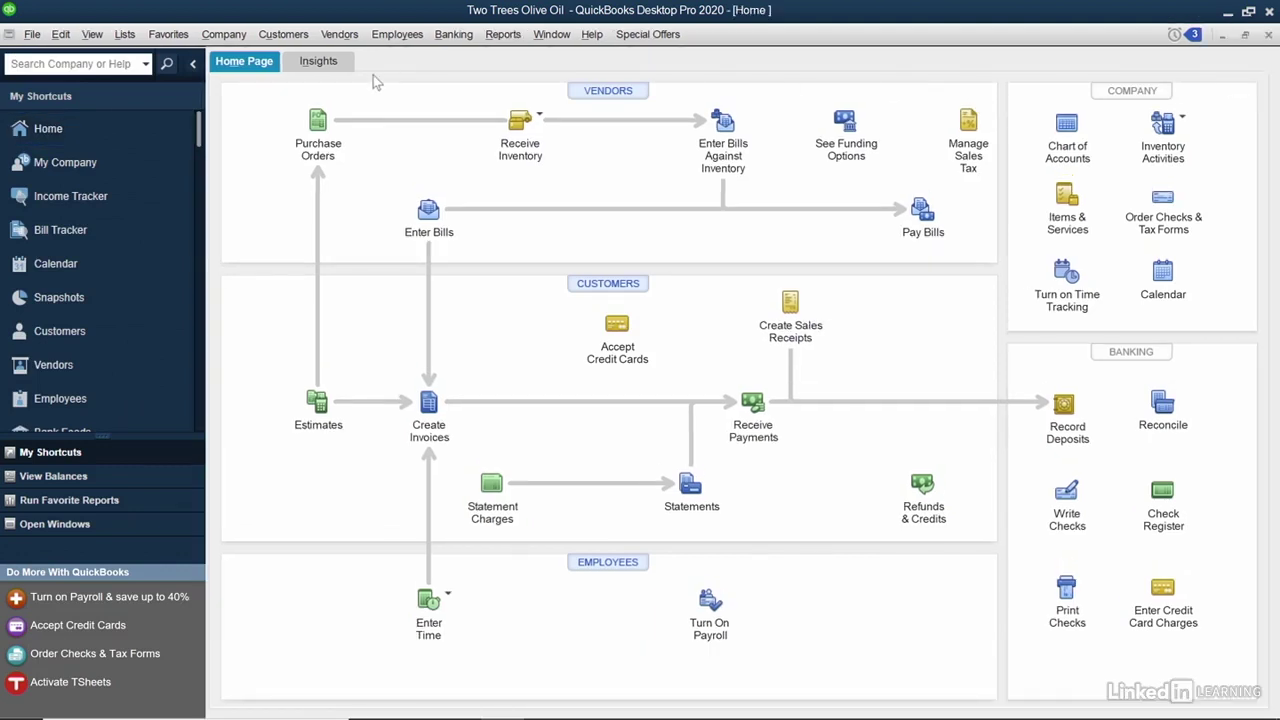
click(194, 65)
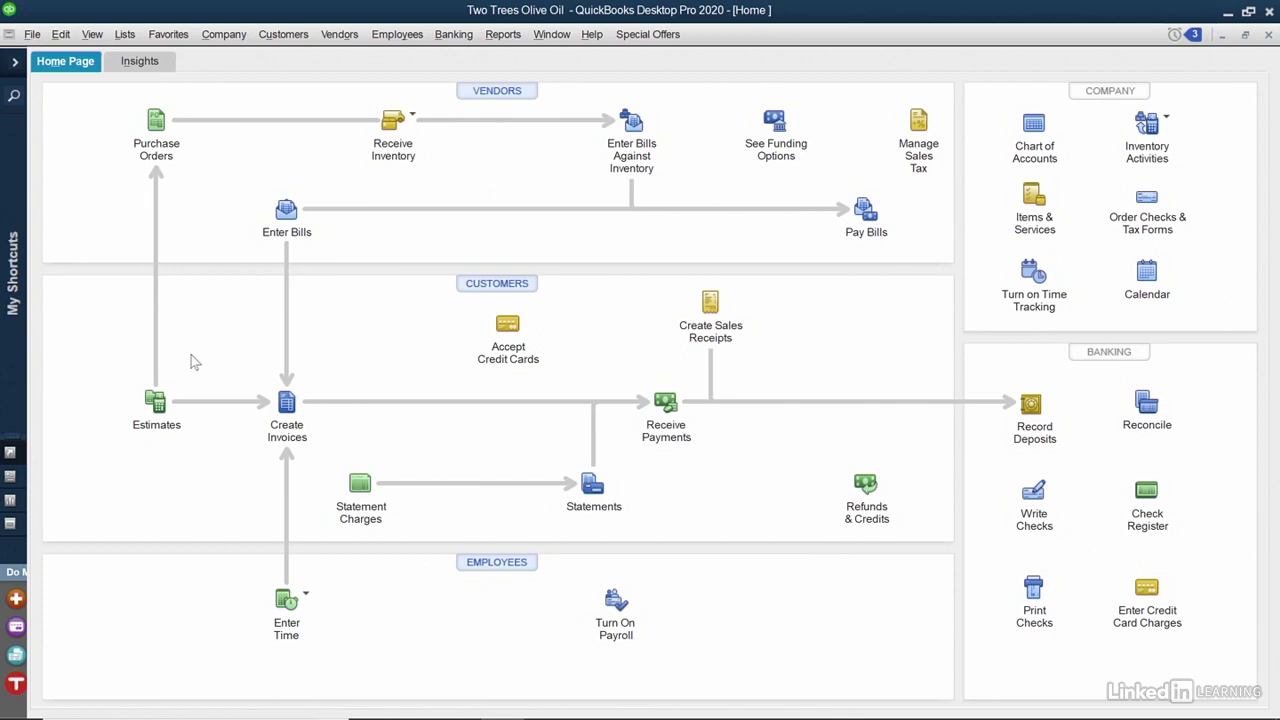
- Open the estimate dated 10/22/2019 from the fourth customer's transactions in the Customer Center
click(488, 290)
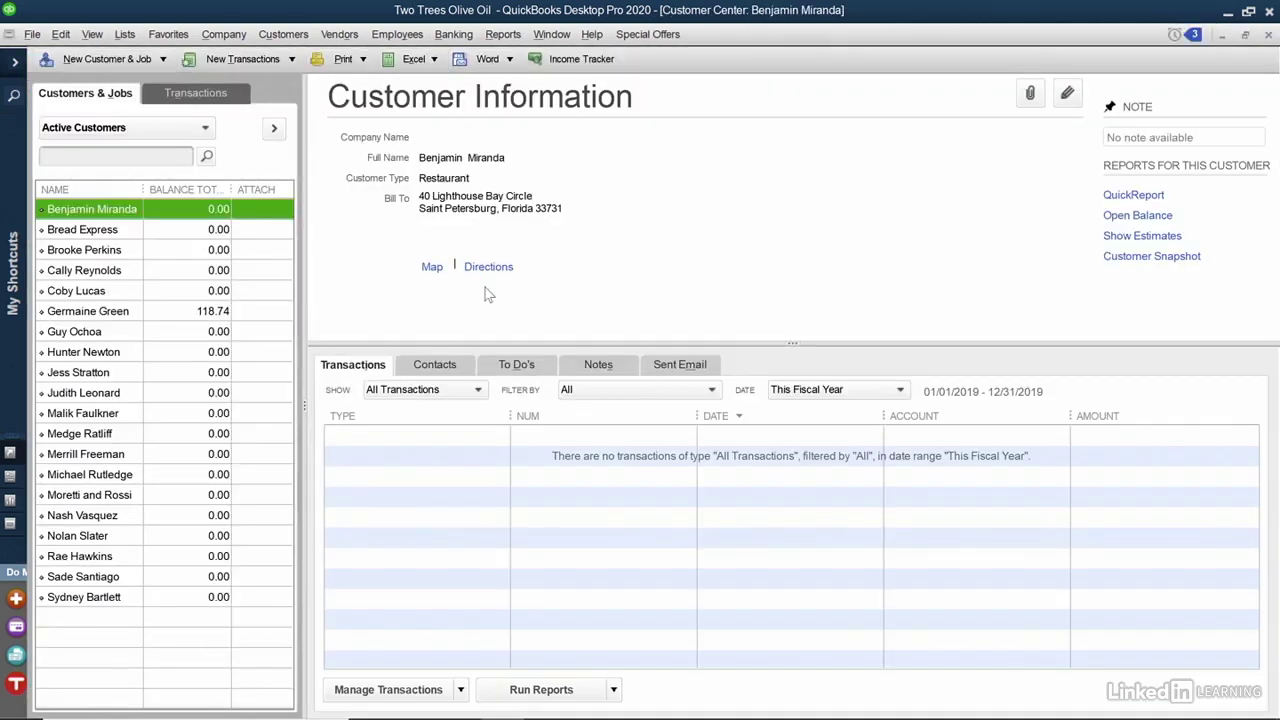
click(126, 274)
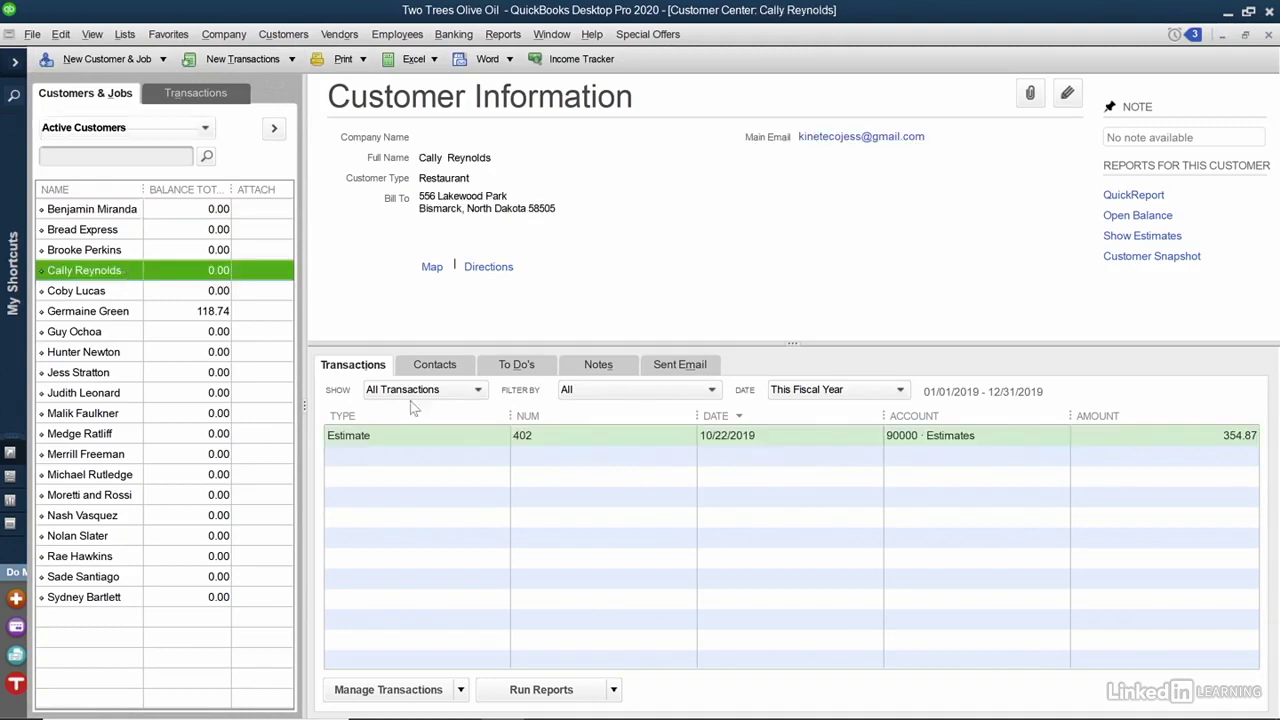
click(477, 391)
click(477, 391)
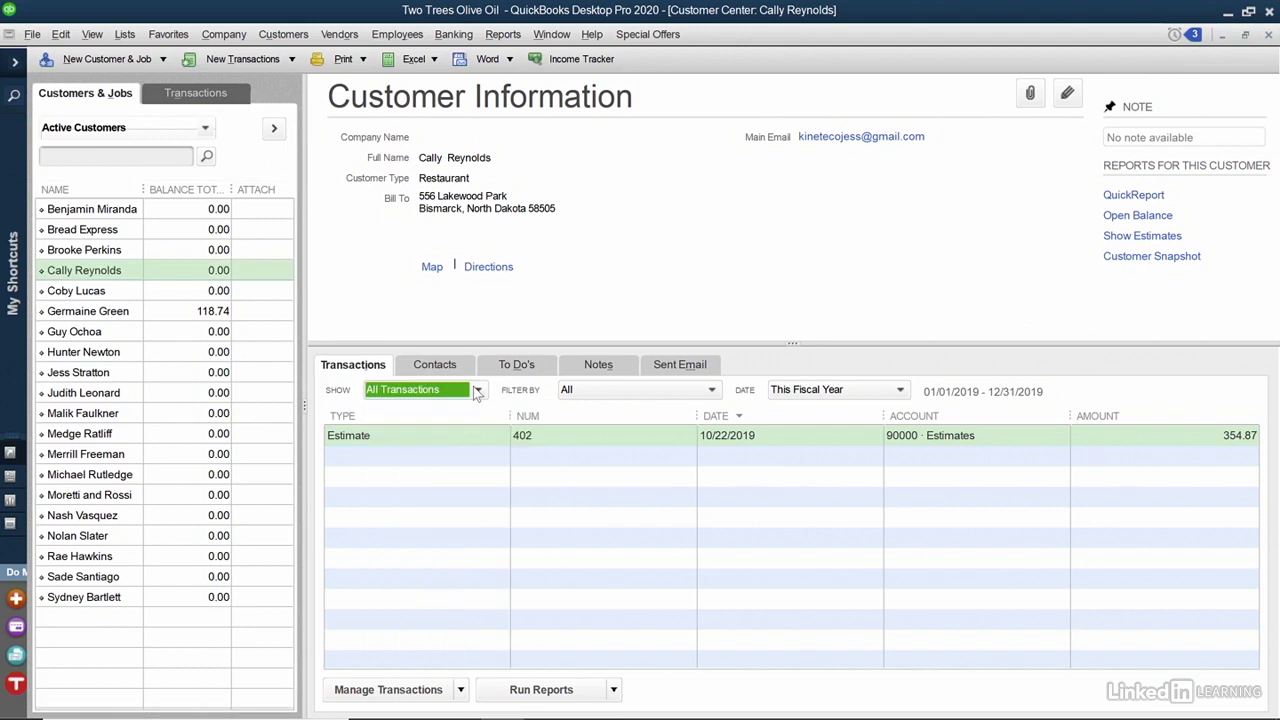
double_click(420, 436)
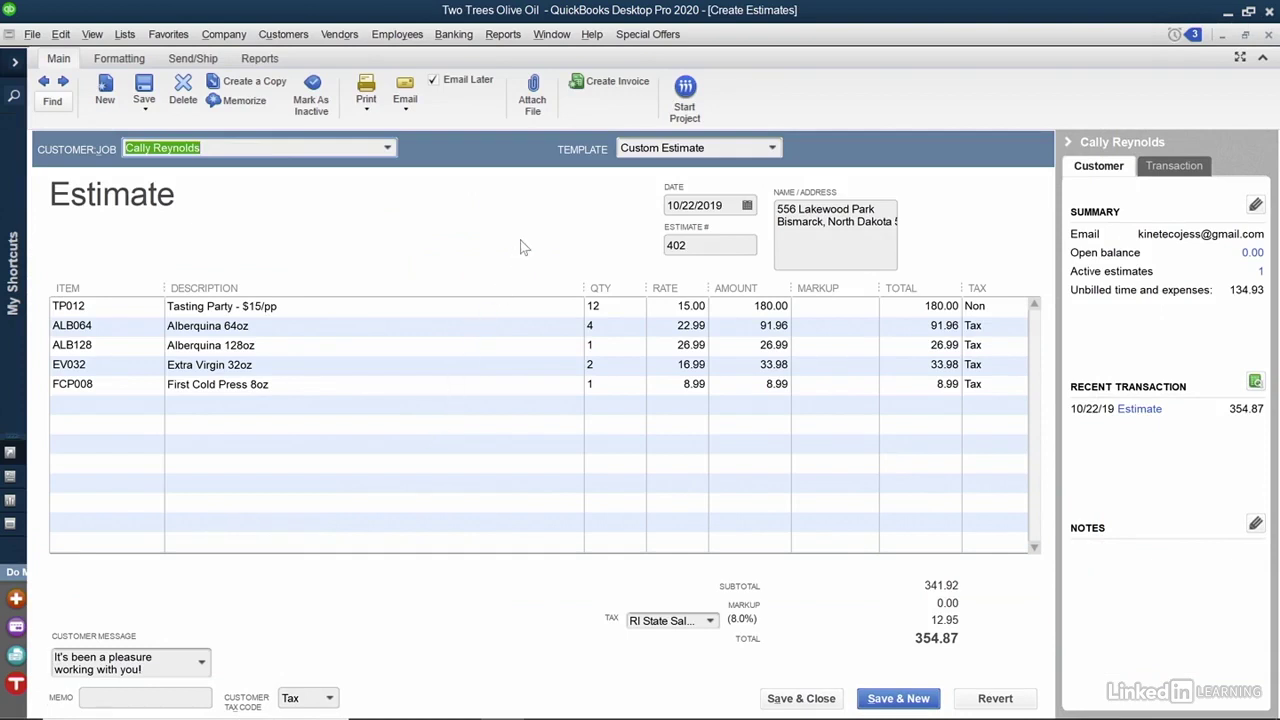
- Start a progress invoice from the estimate, choosing selected items or different percentages of each item
click(612, 83)
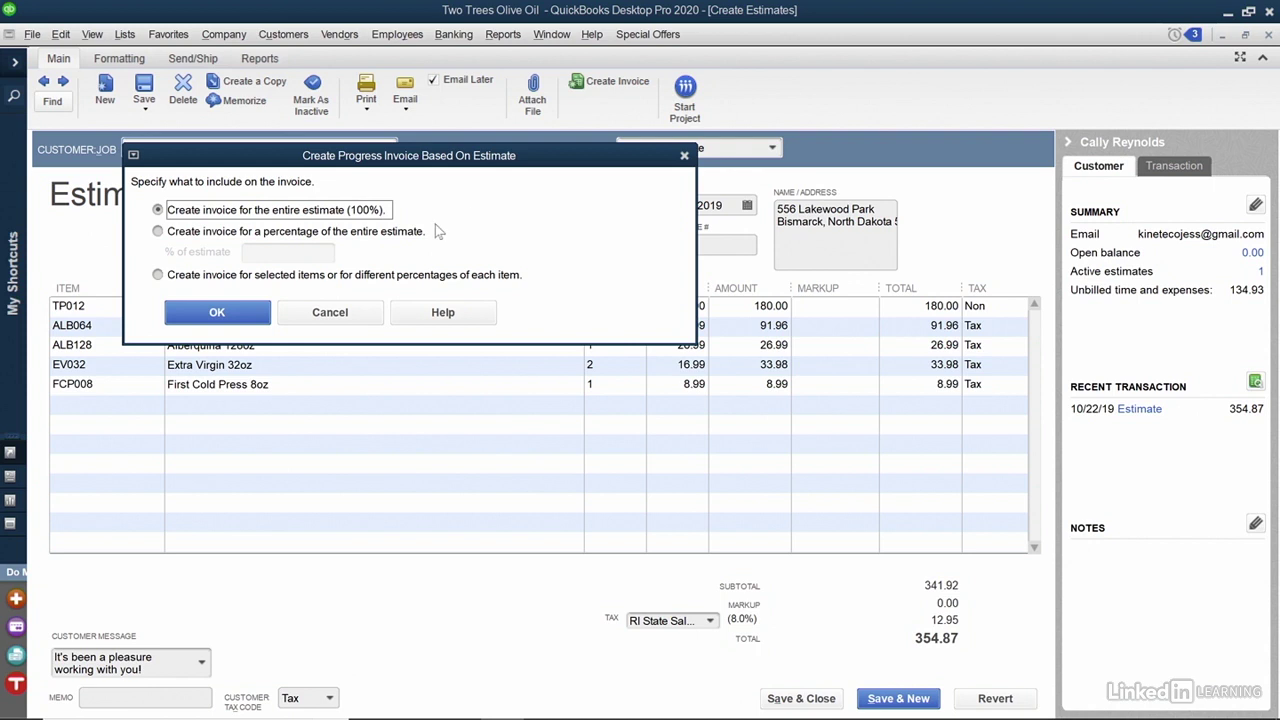
click(182, 236)
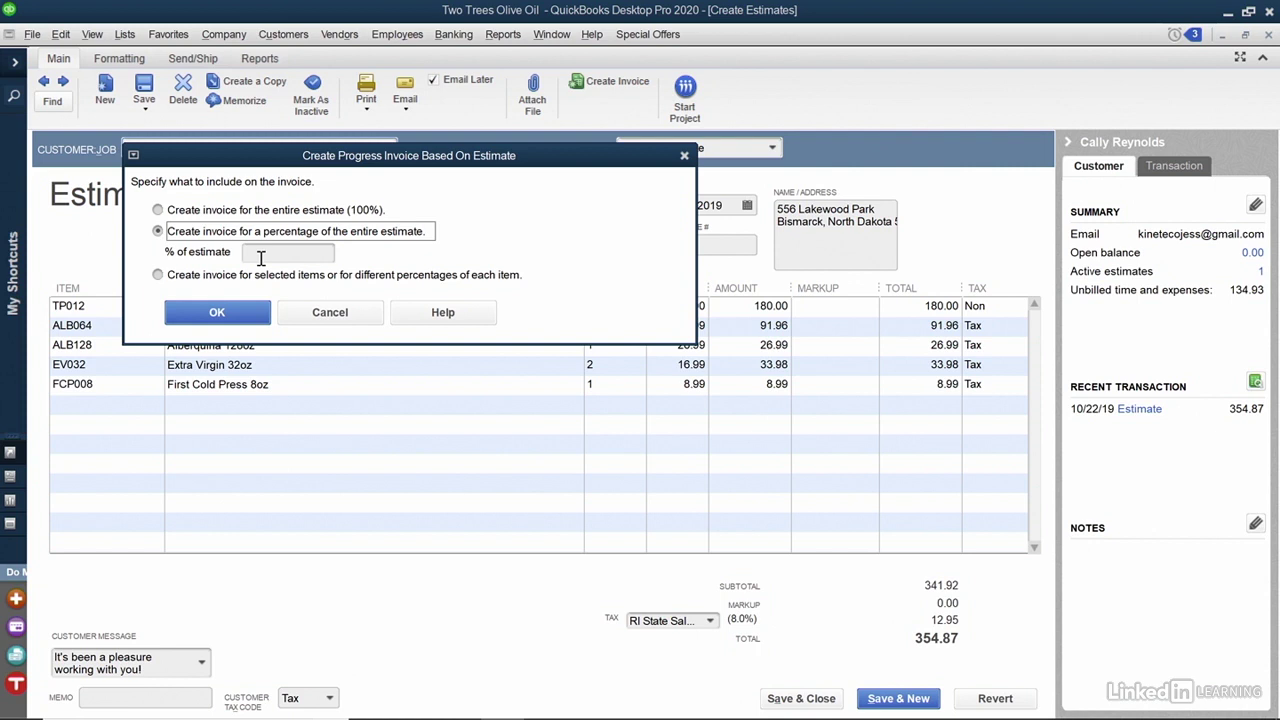
click(158, 275)
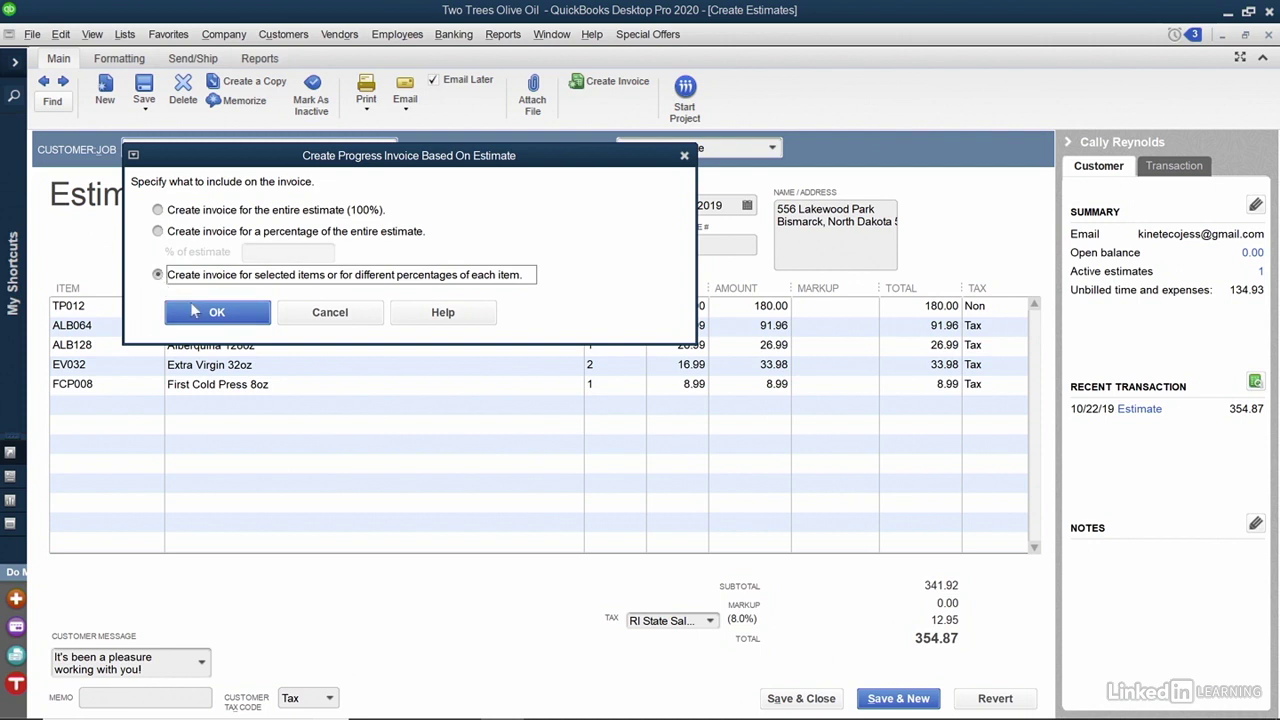
click(207, 312)
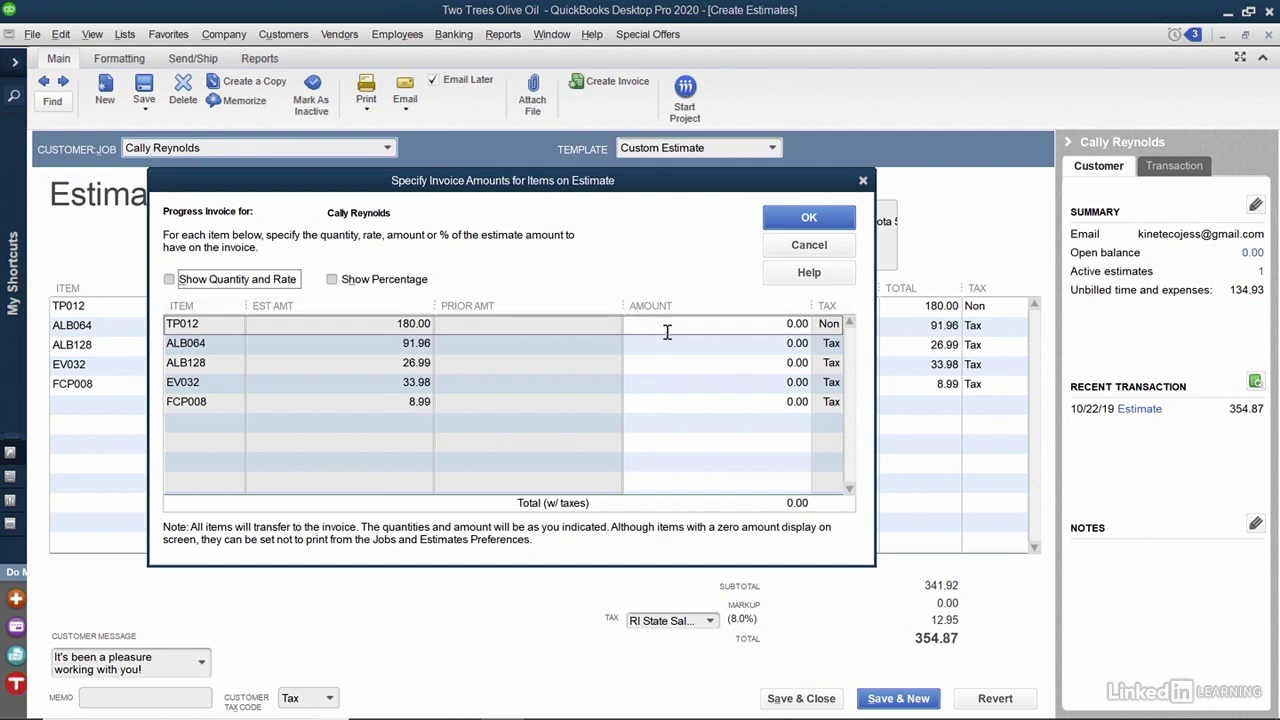
- Show quantity and rate for the progress invoice items and widen the estimate and invoice quantity and rate columns
click(169, 280)
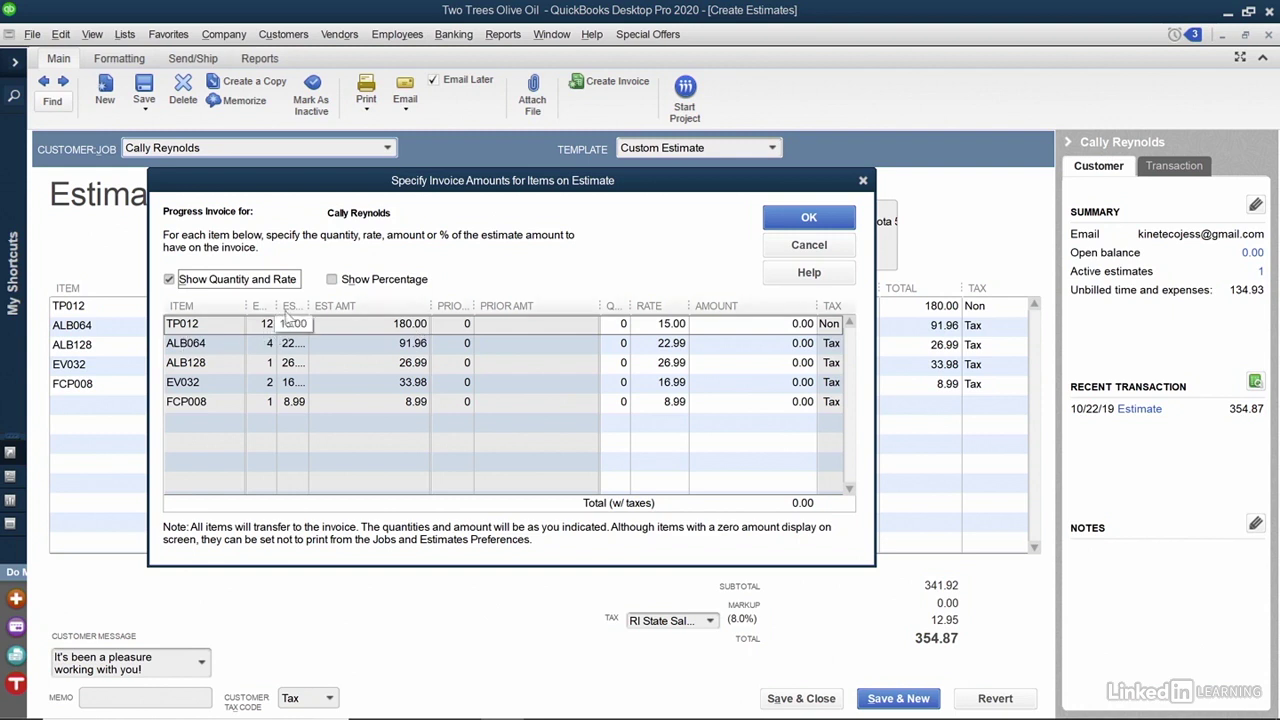
drag(263, 300, 393, 297)
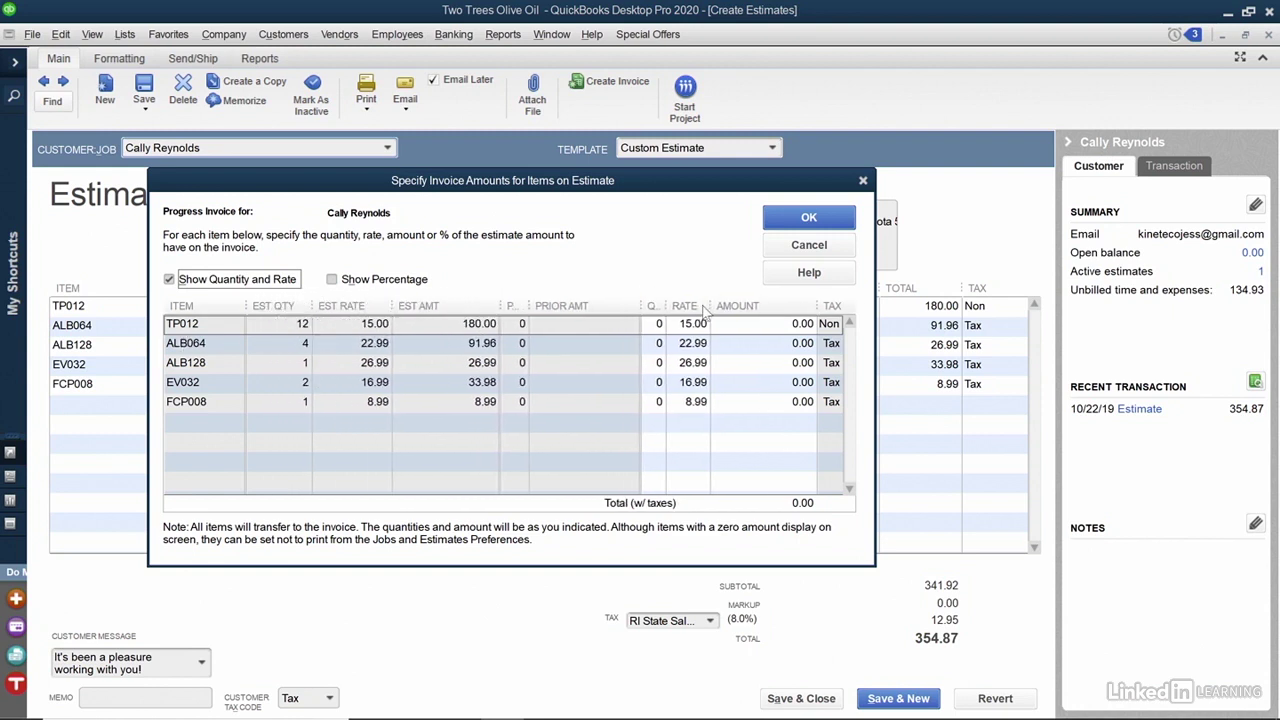
drag(665, 297, 757, 297)
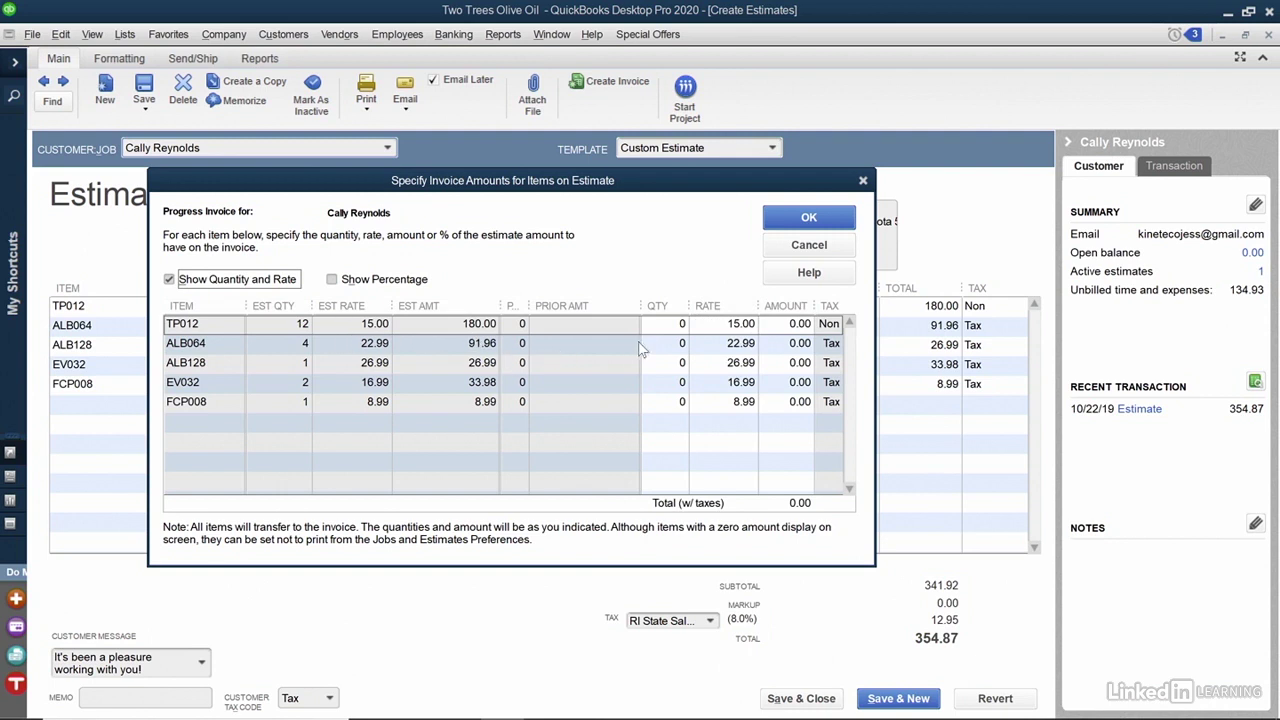
- Set the invoice quantities to 3 for ALB064, 1 for ALB128, 2 for EV032 and 1 for FCP008, and generate the invoice
click(678, 343)
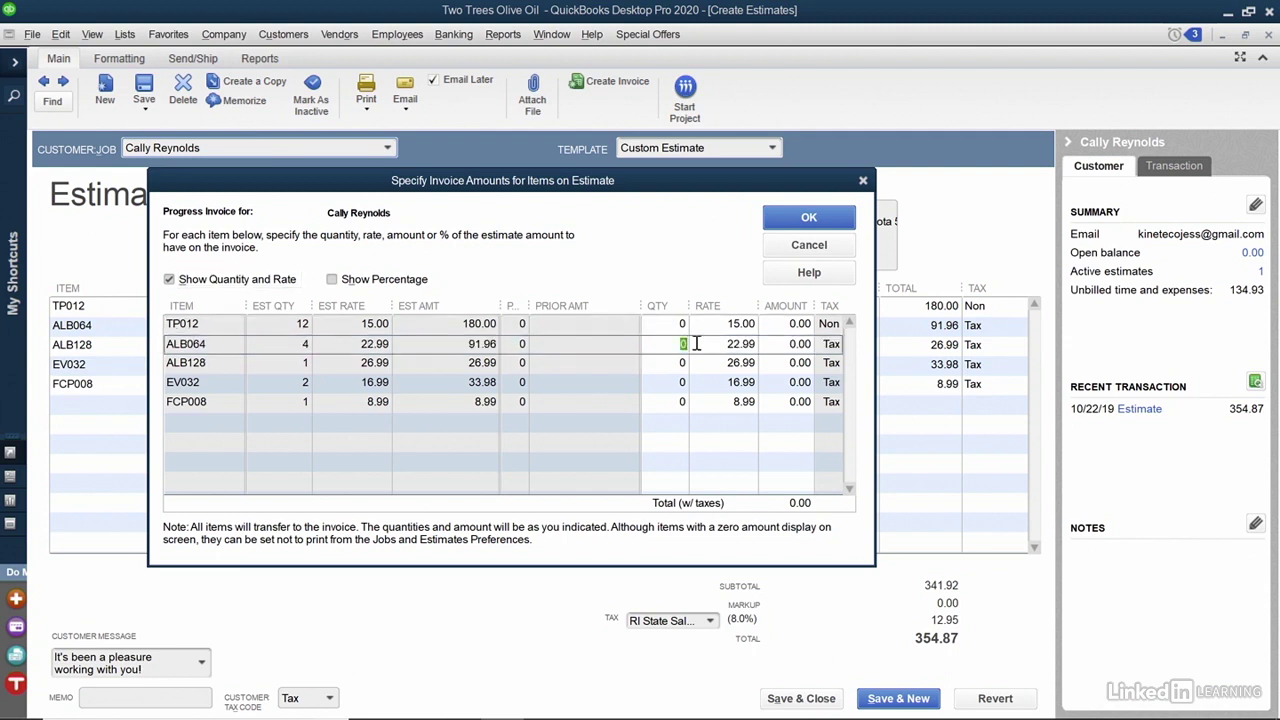
text(3)
click(683, 363)
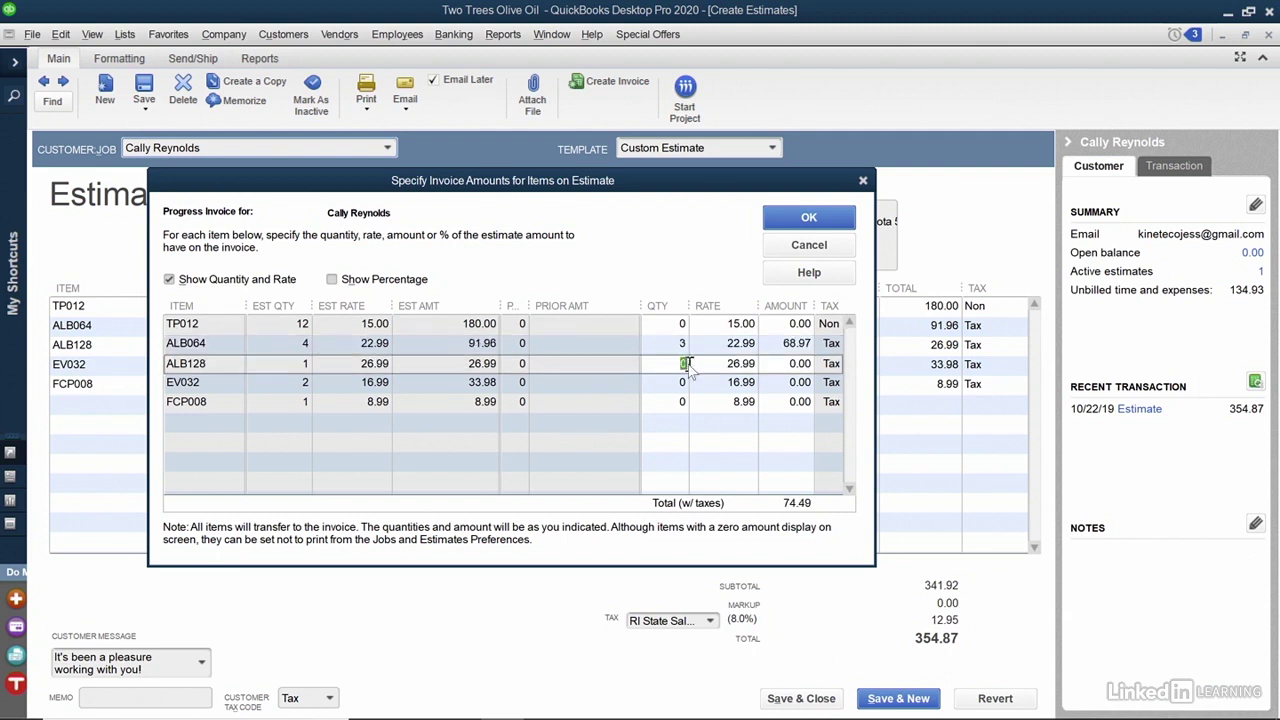
text(1)
click(684, 384)
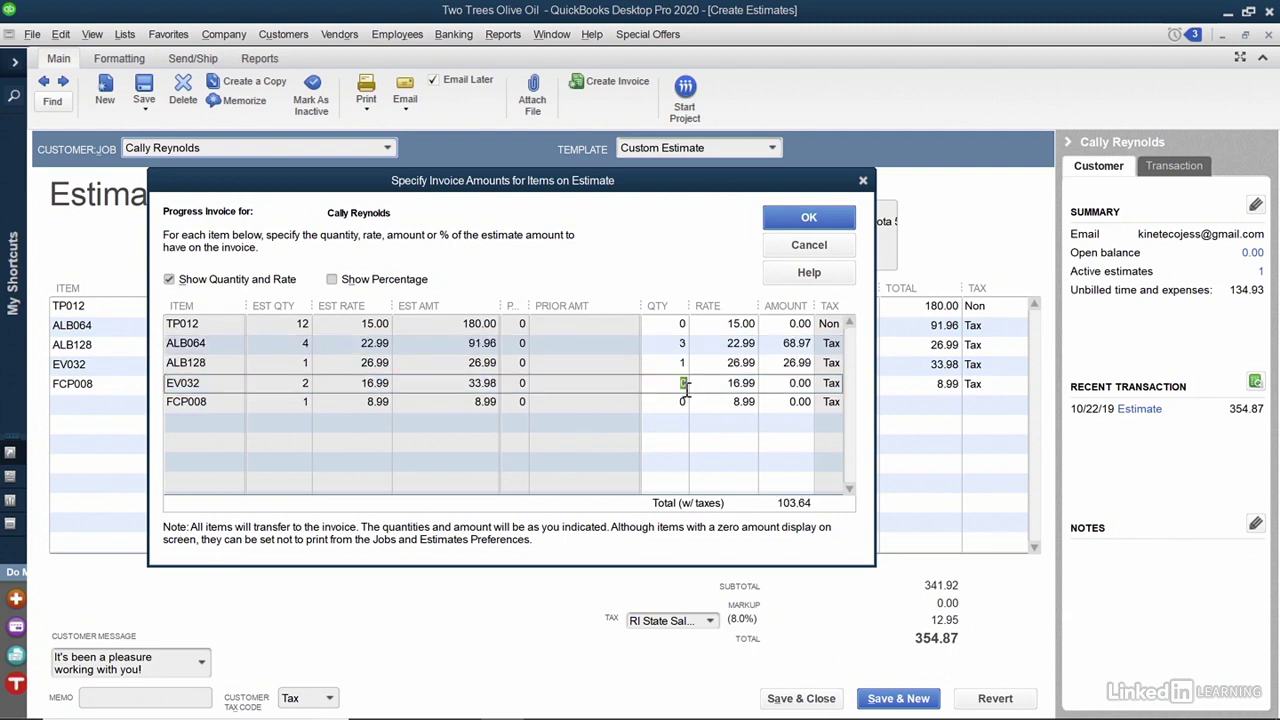
text(2)
click(684, 402)
text(1)
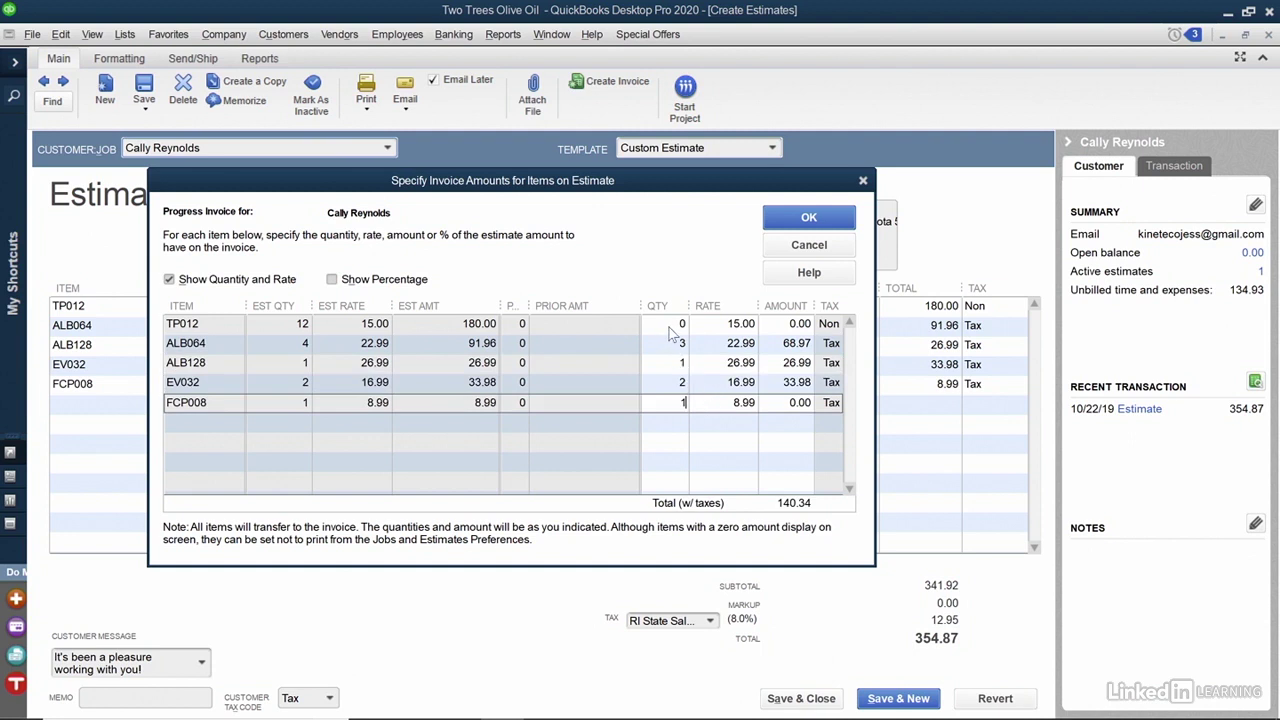
click(790, 218)
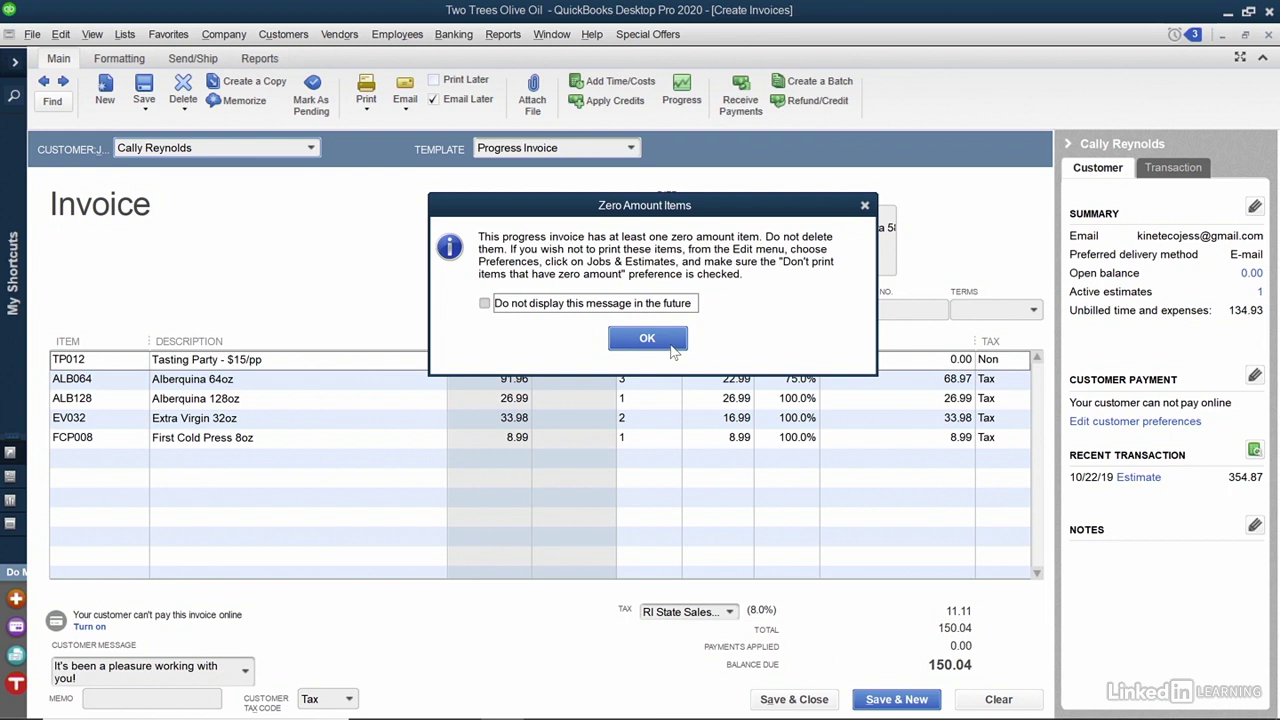
click(672, 350)
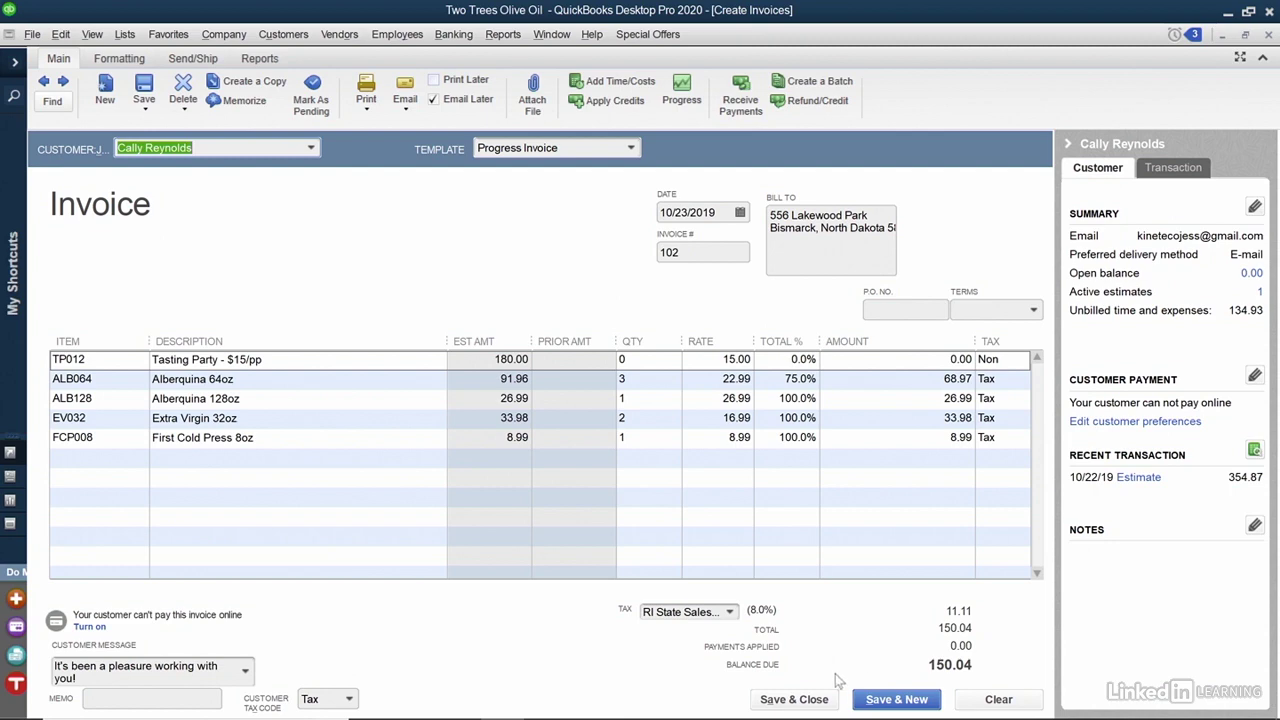
- Save and close the progress invoice without spelling changes, and select it in the customer's transaction list
click(810, 706)
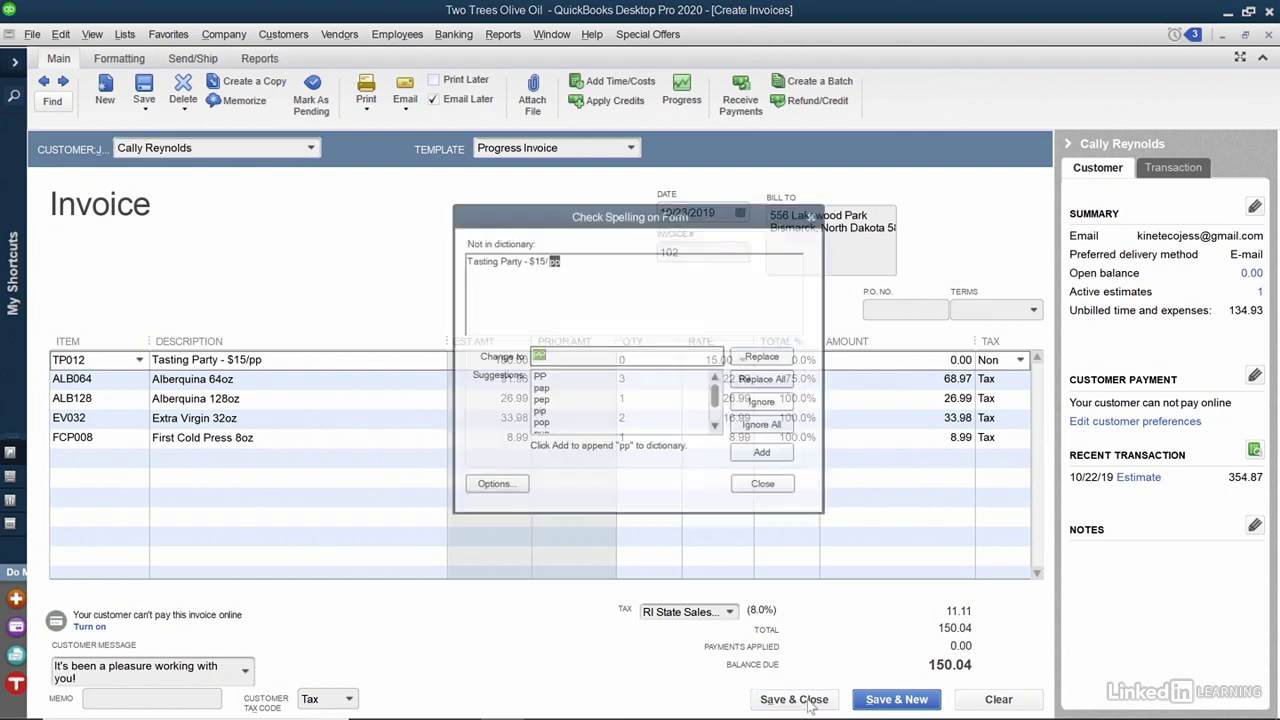
click(776, 488)
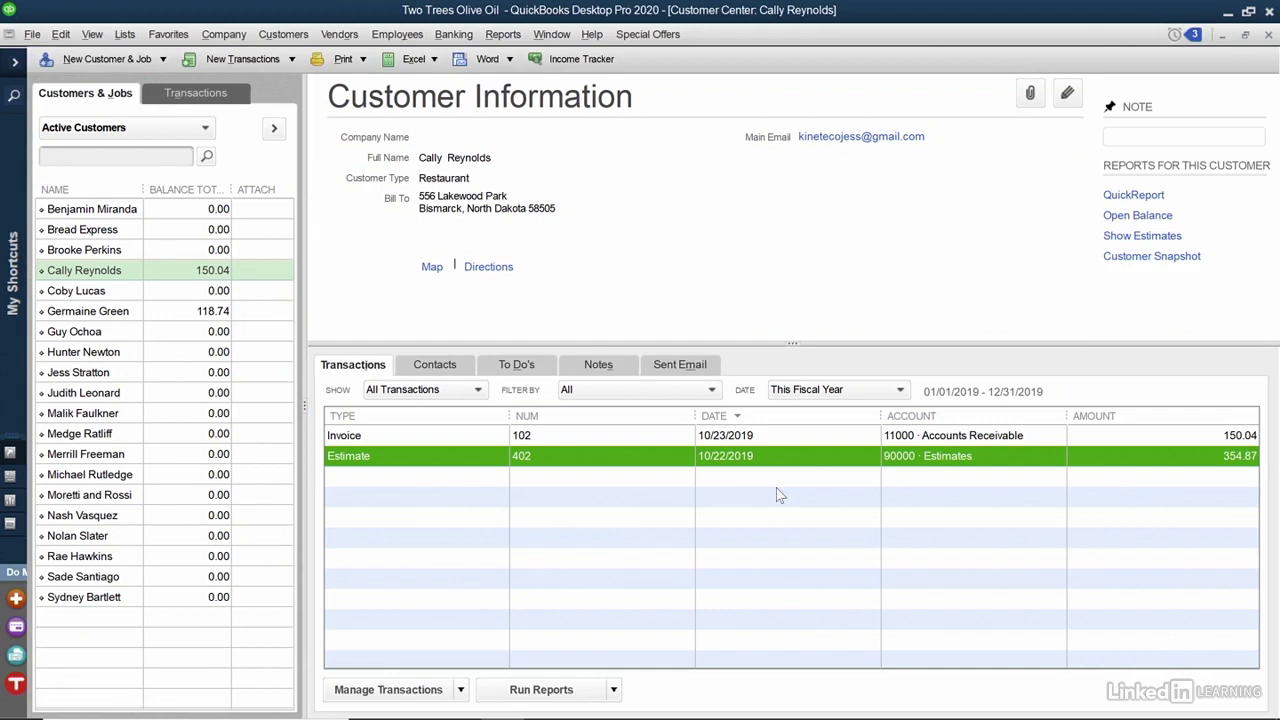
click(474, 436)
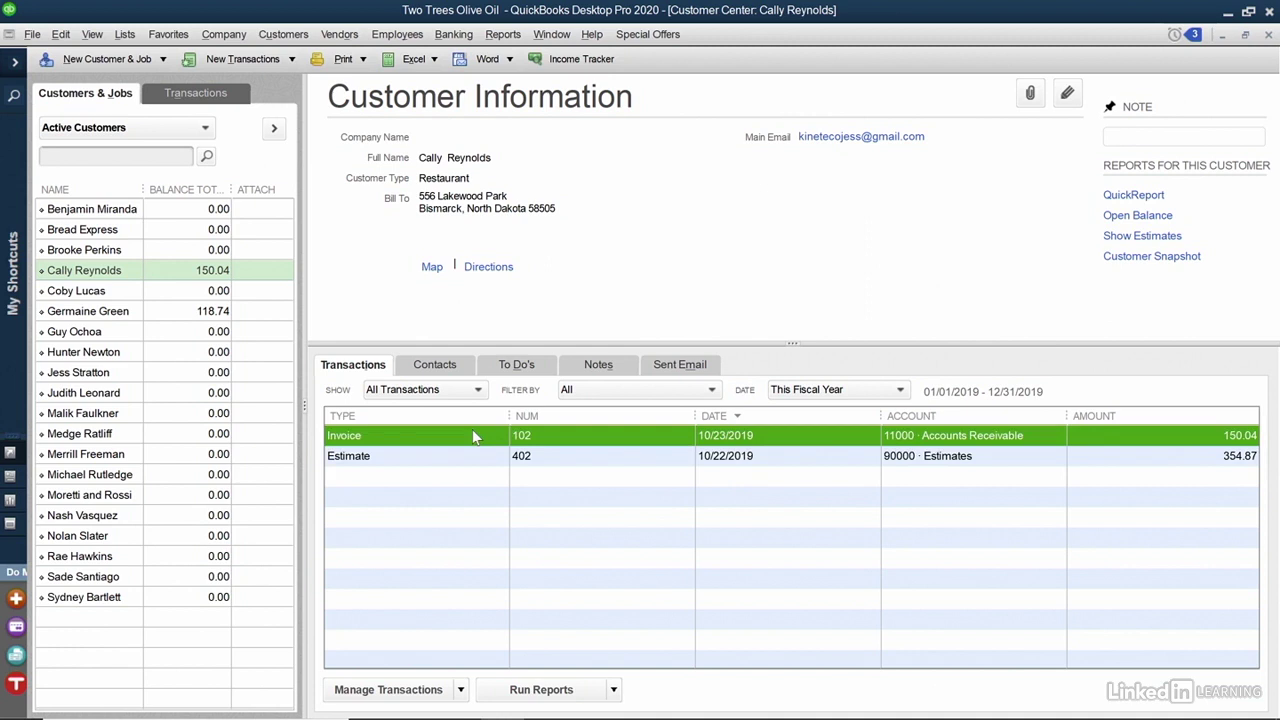